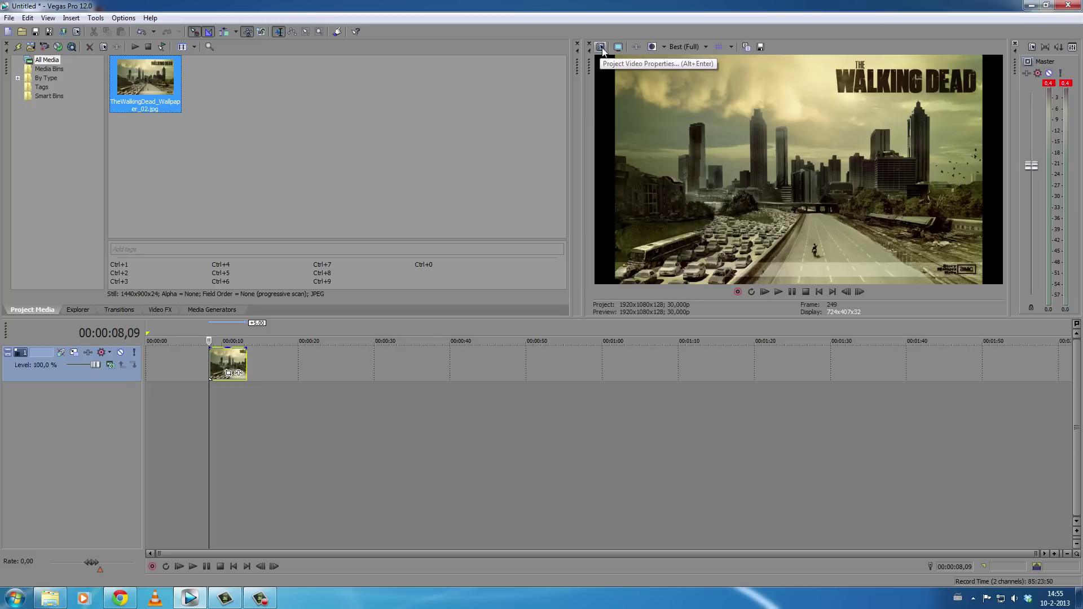
left_click(600, 48)
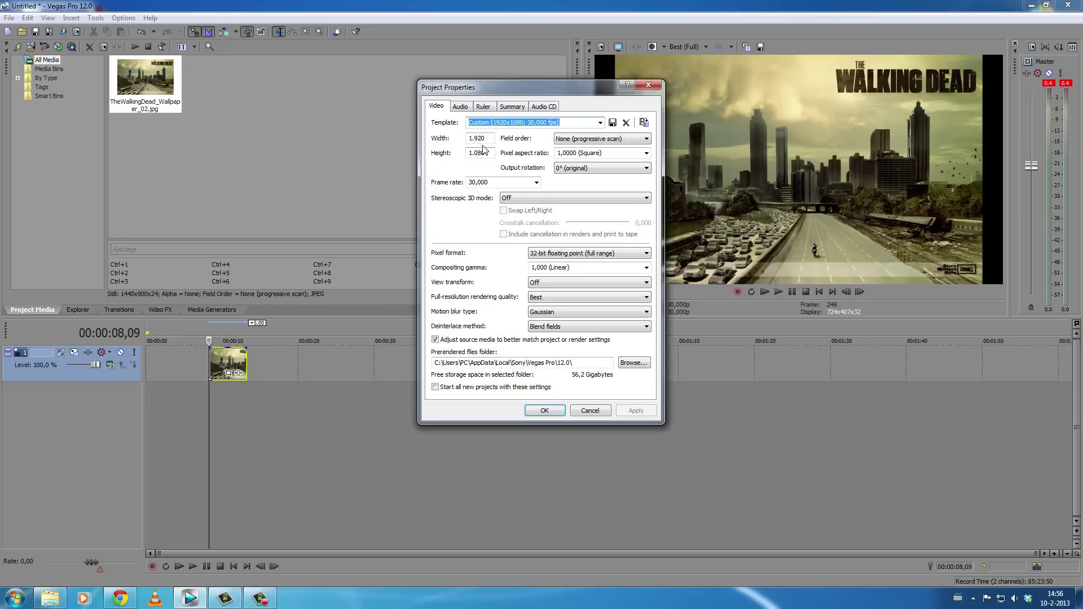
left_click(600, 122)
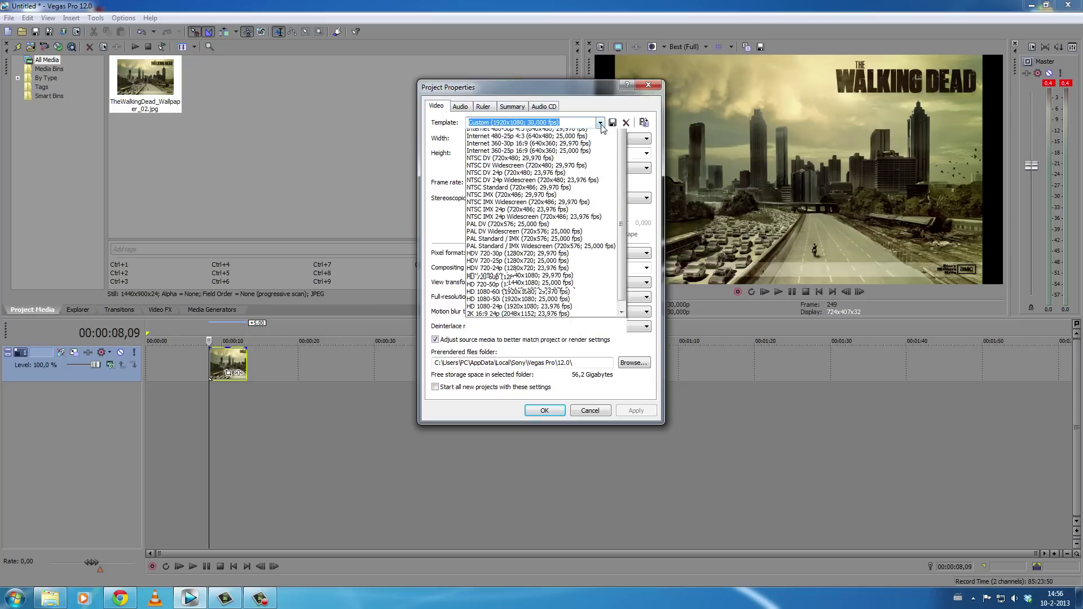
scroll(605, 192, "down", 1)
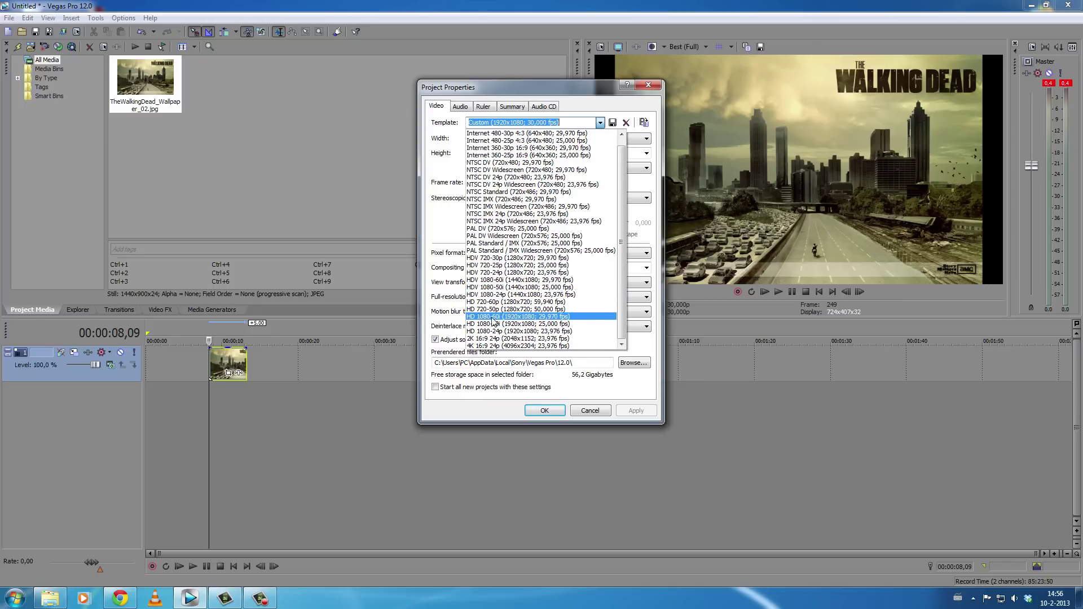
left_click(504, 319)
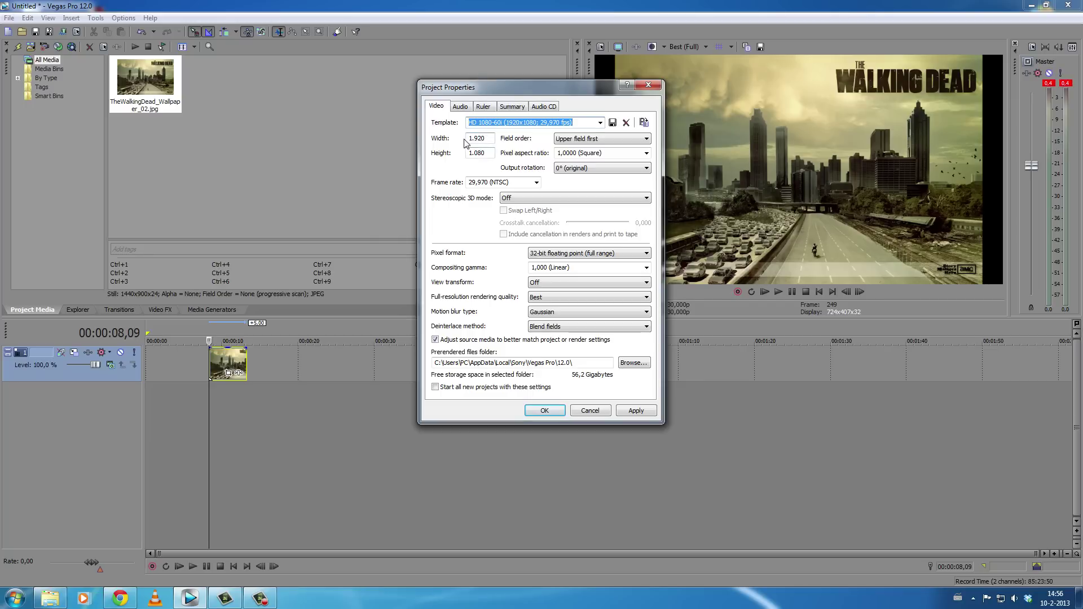
left_click(586, 410)
Check the wallpaper clip's general file properties for the image dimensions
right_click(228, 367)
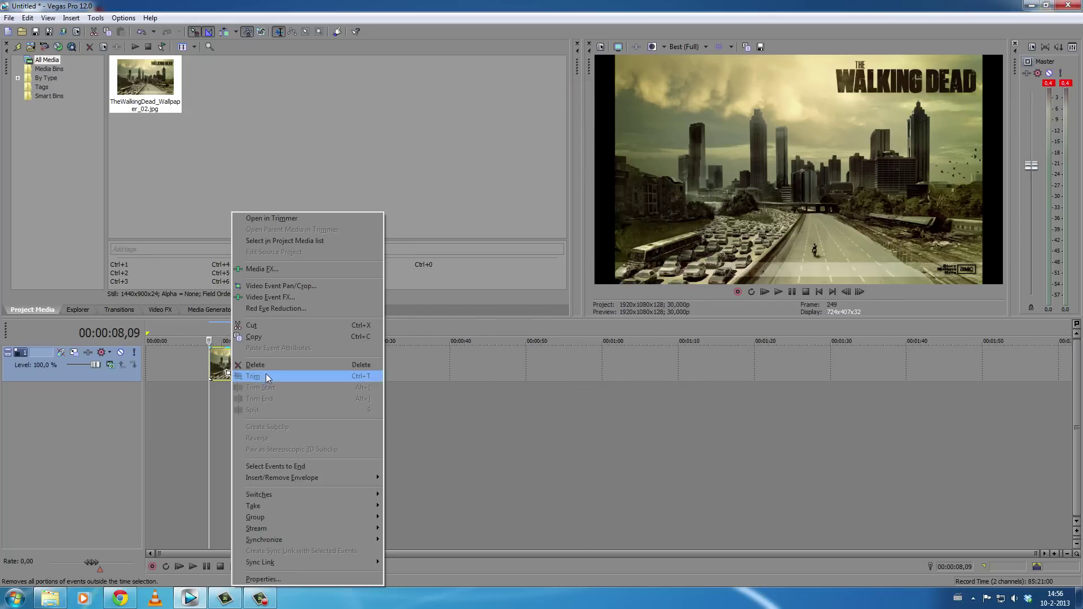
left_click(264, 579)
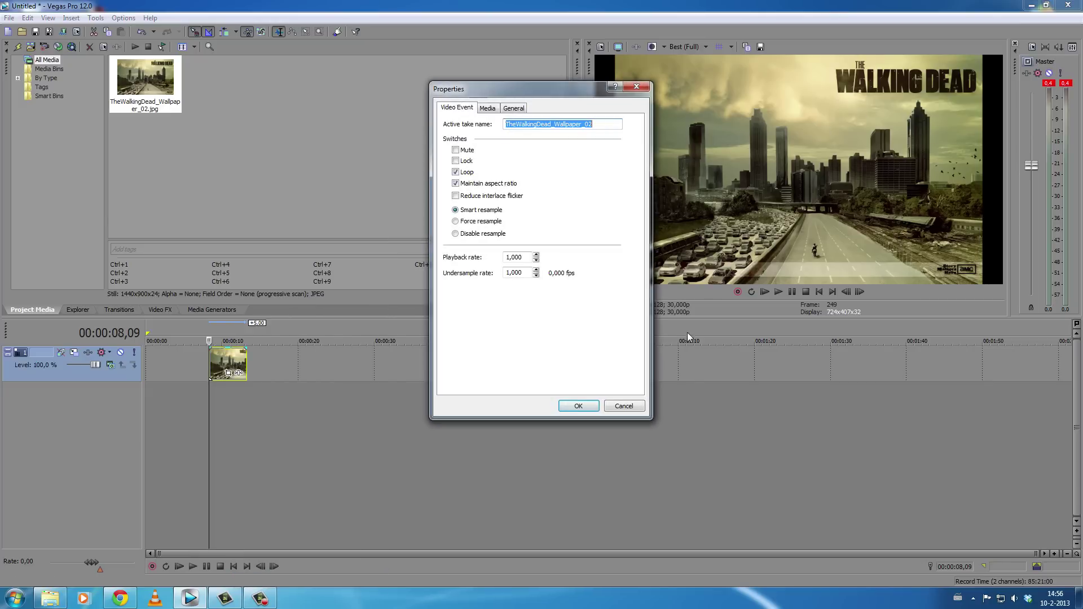
left_click(520, 109)
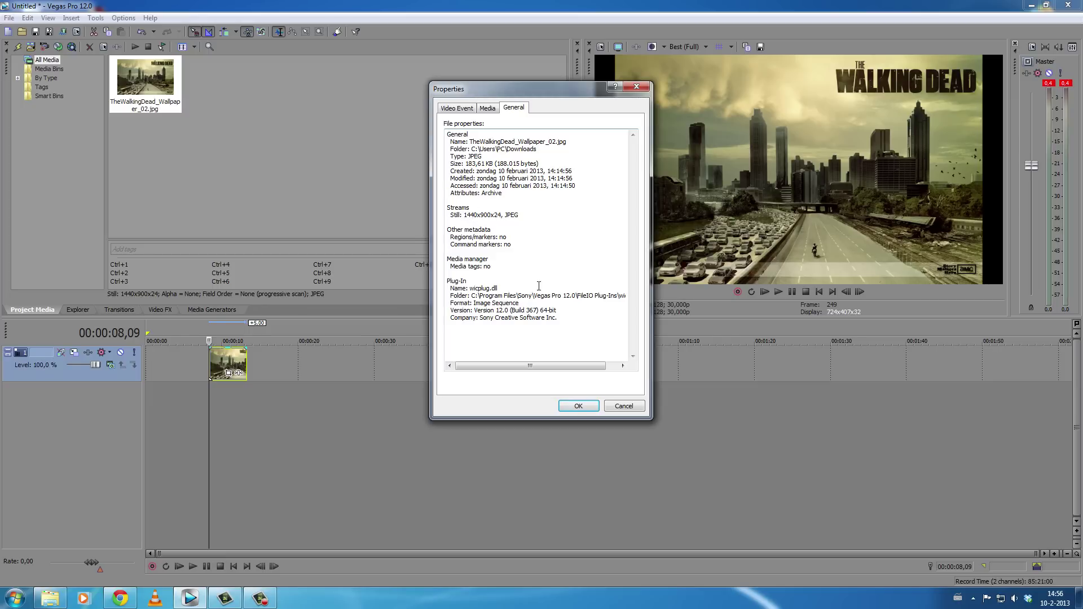
left_click(616, 411)
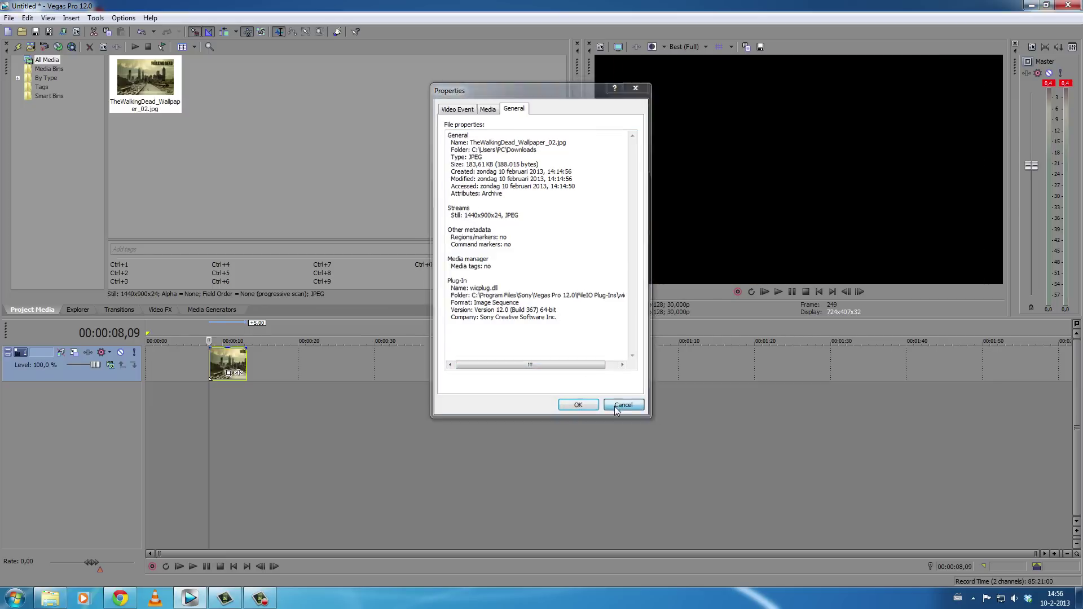
Set the project video size to 1440 wide by 900 high and apply it
left_click(601, 46)
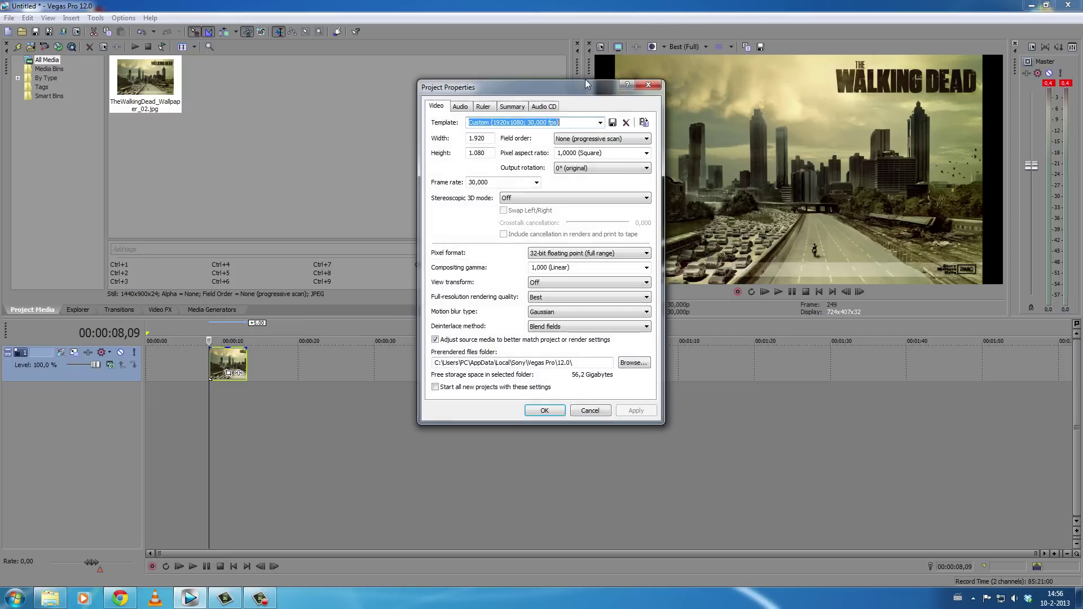
left_click(600, 122)
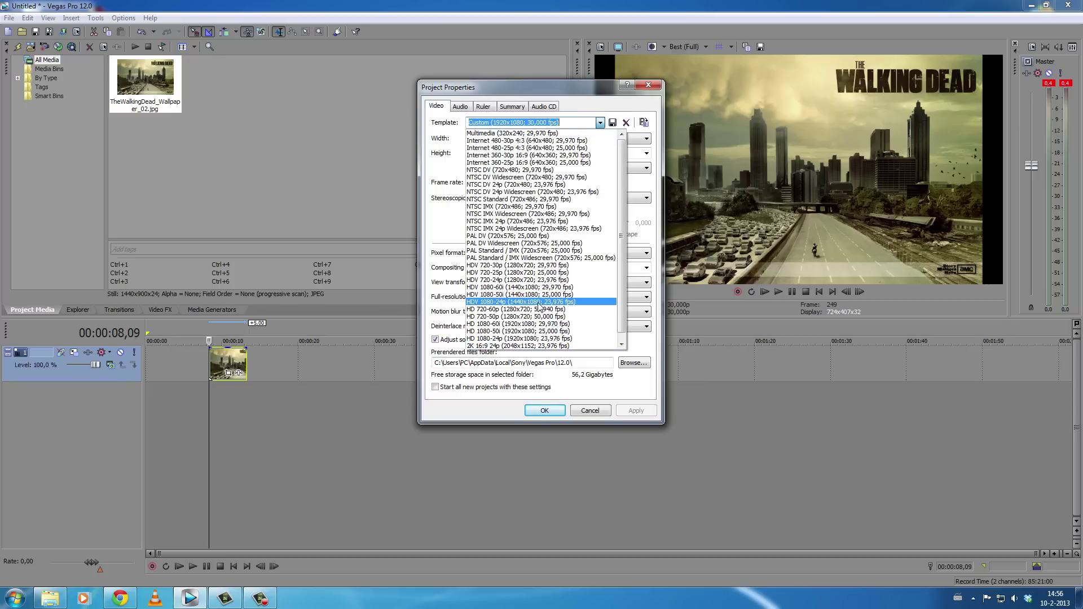
left_click(522, 102)
double_click(480, 138)
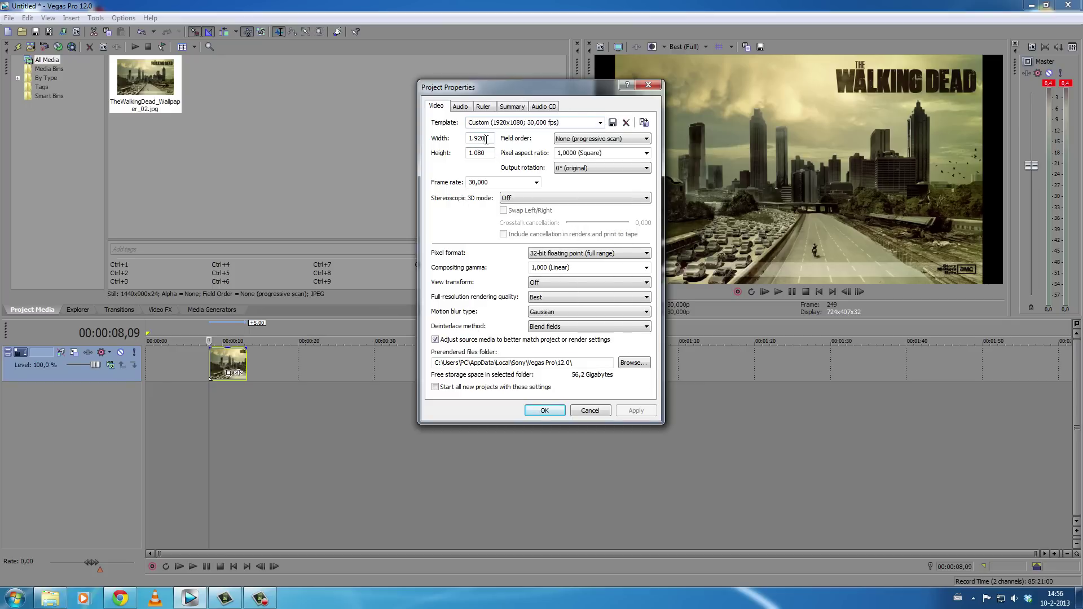
type("1.44")
type("0")
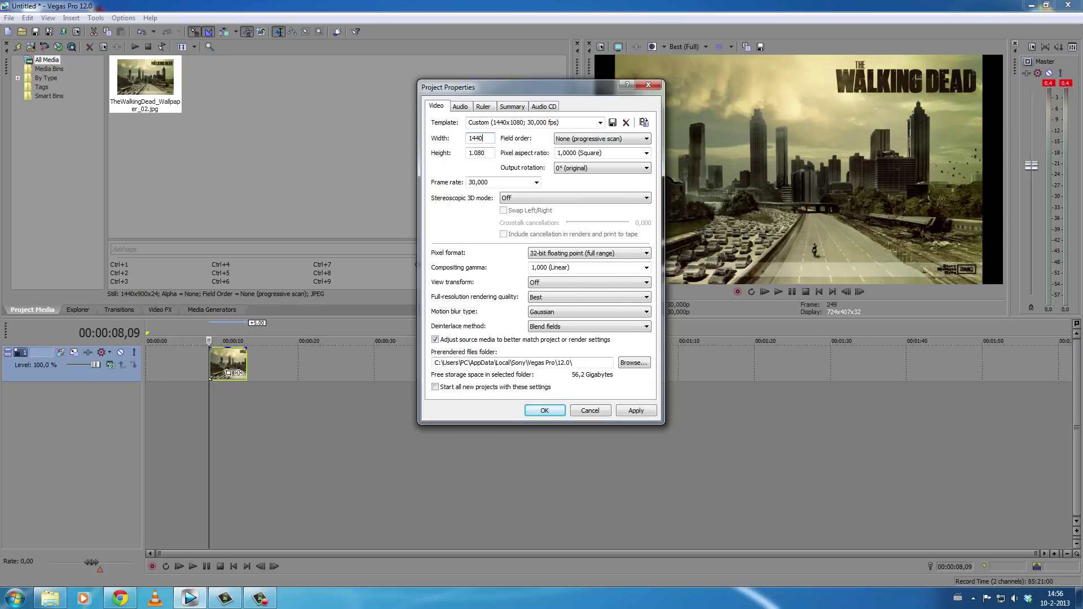
key("Tab")
type("900")
left_click_drag(566, 88, 501, 86)
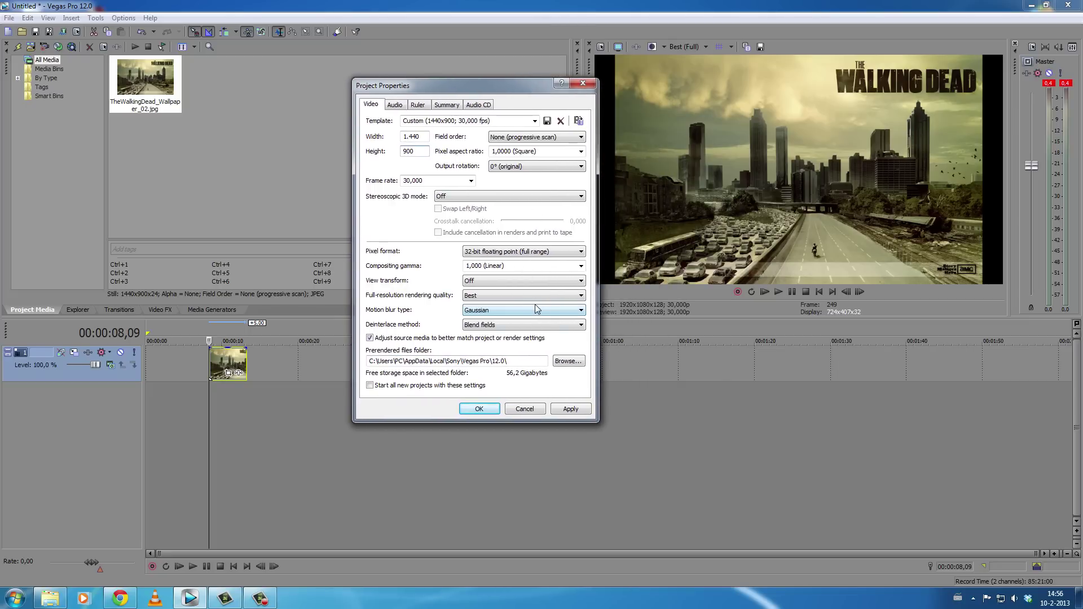
left_click(578, 411)
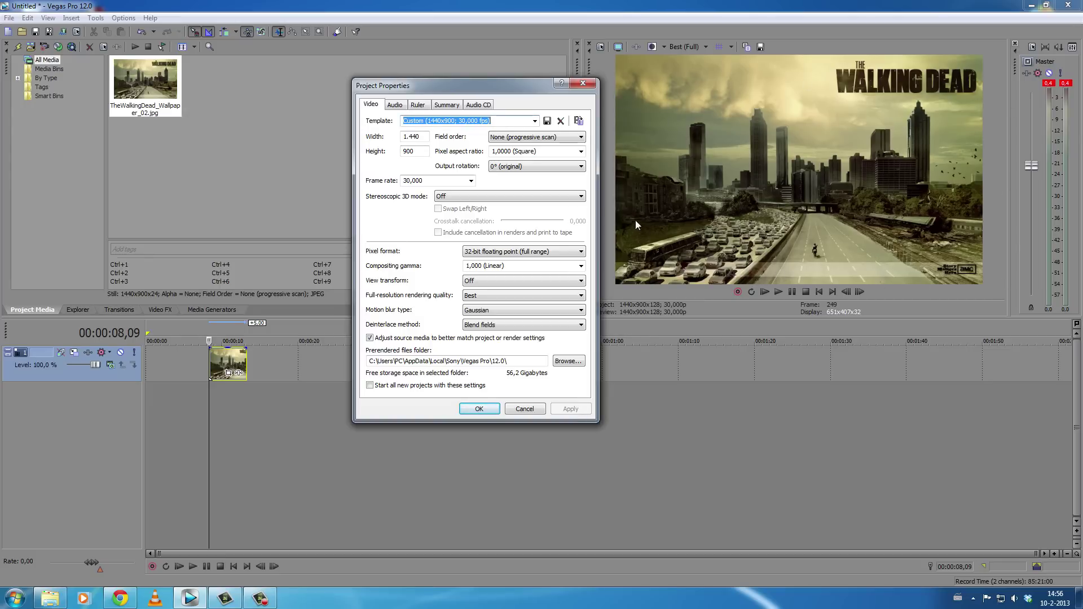
Apply the HD 1080-60i (1920x1080; 29,970 fps) template to the project's video properties
left_click(534, 121)
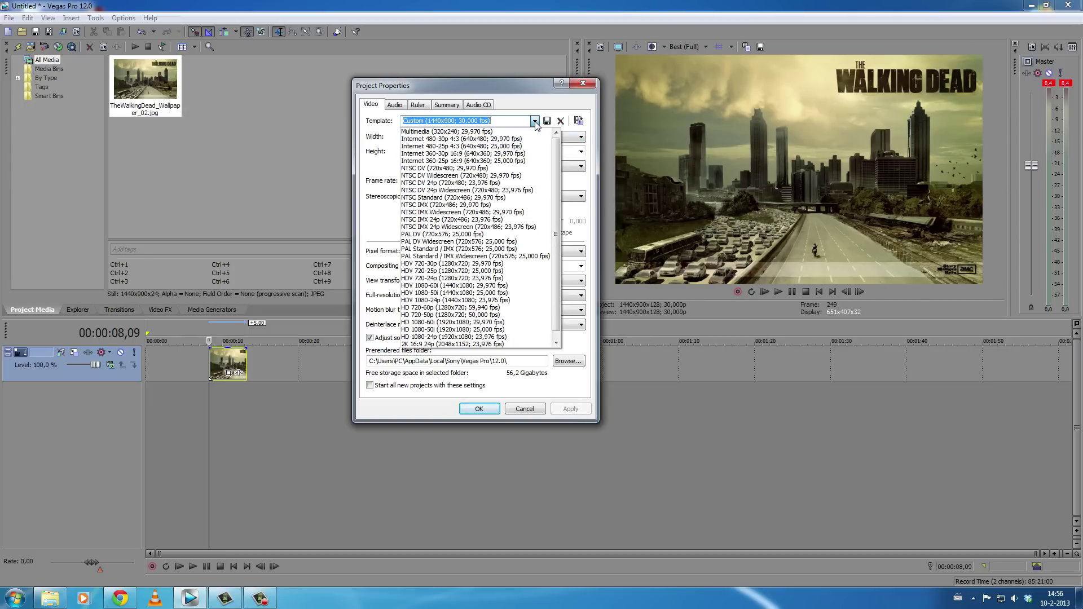
left_click(462, 293)
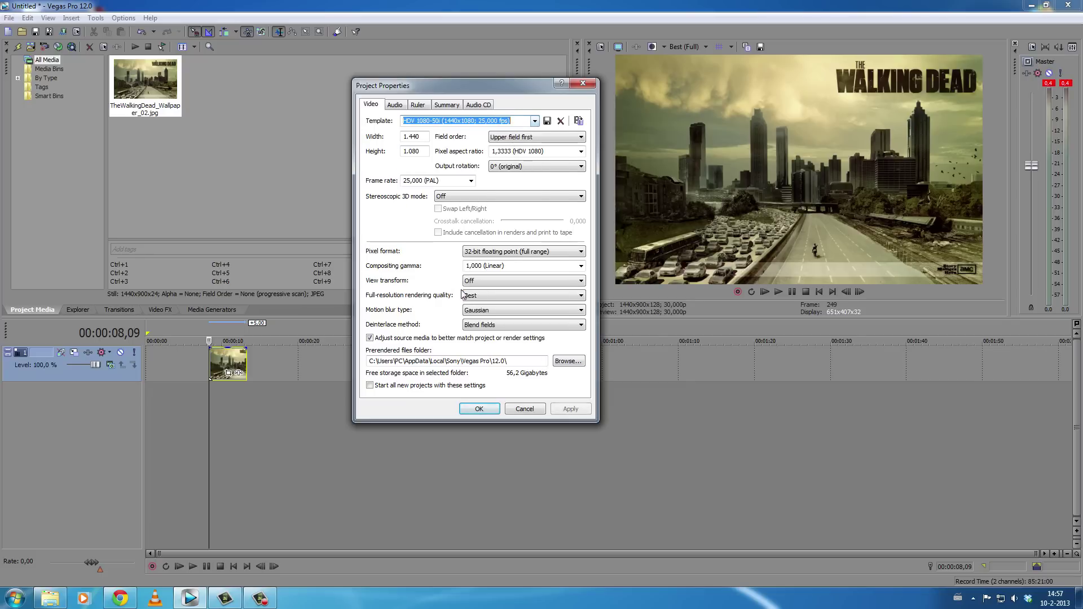
left_click(536, 121)
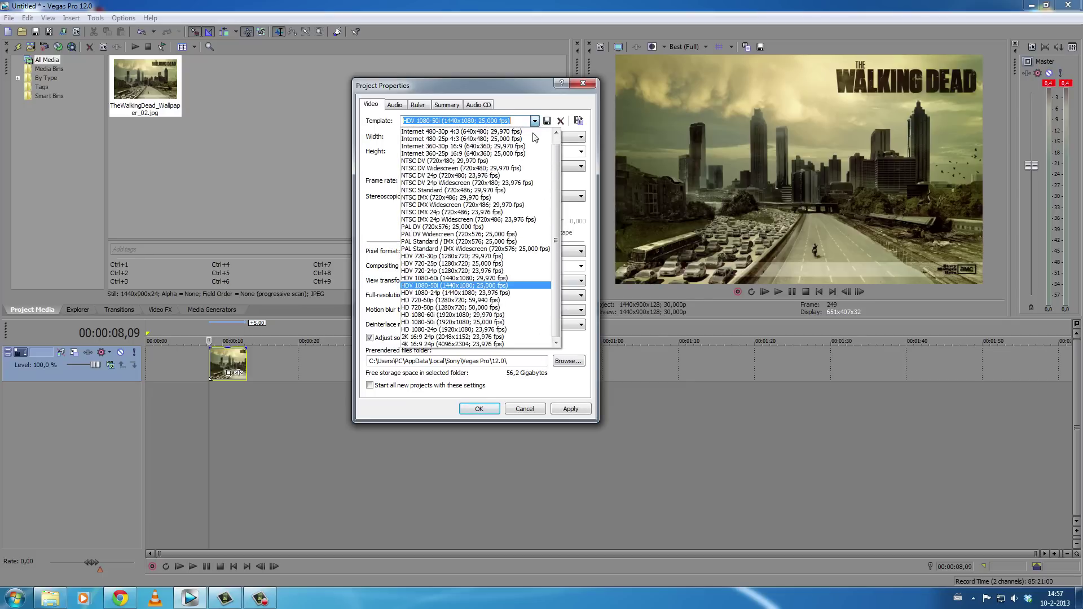
left_click(466, 315)
left_click(570, 408)
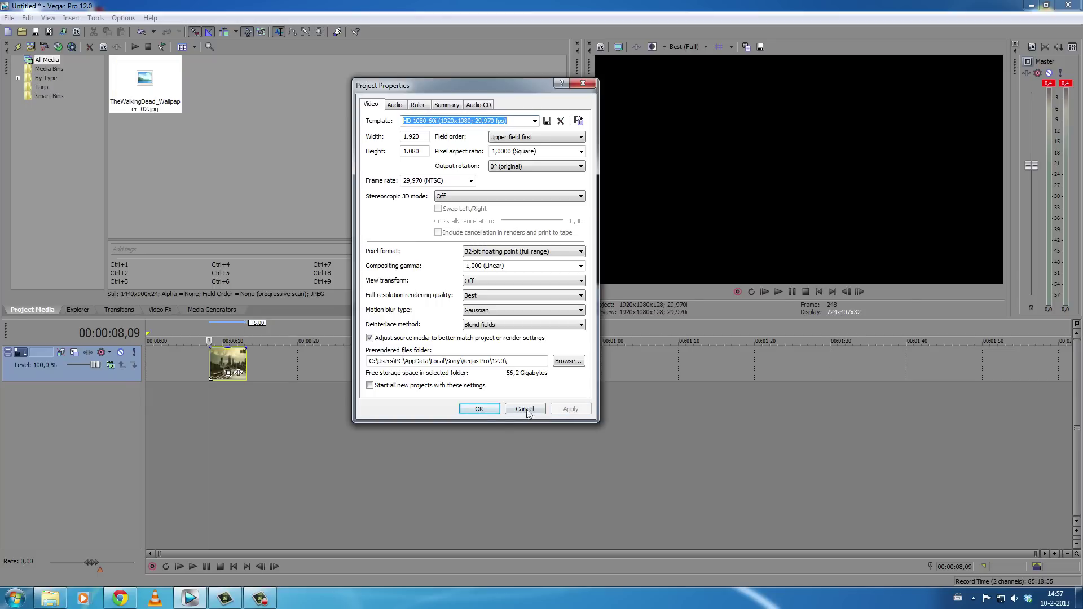
left_click(479, 409)
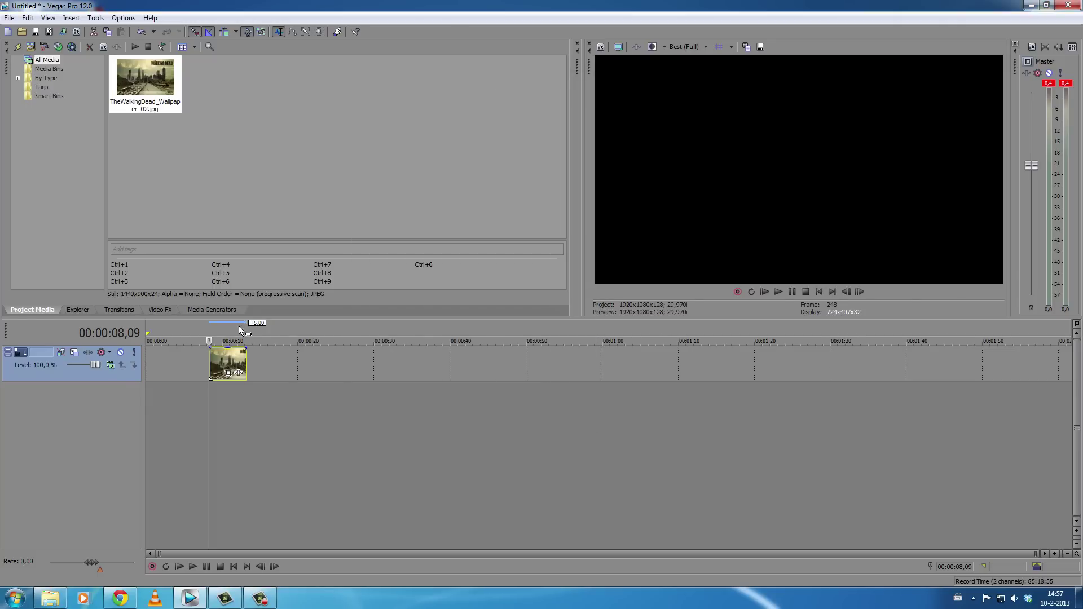
Place the playhead at 00:00:10,20 on the wallpaper clip and open the clip's Pan/Crop settings
left_click(228, 340)
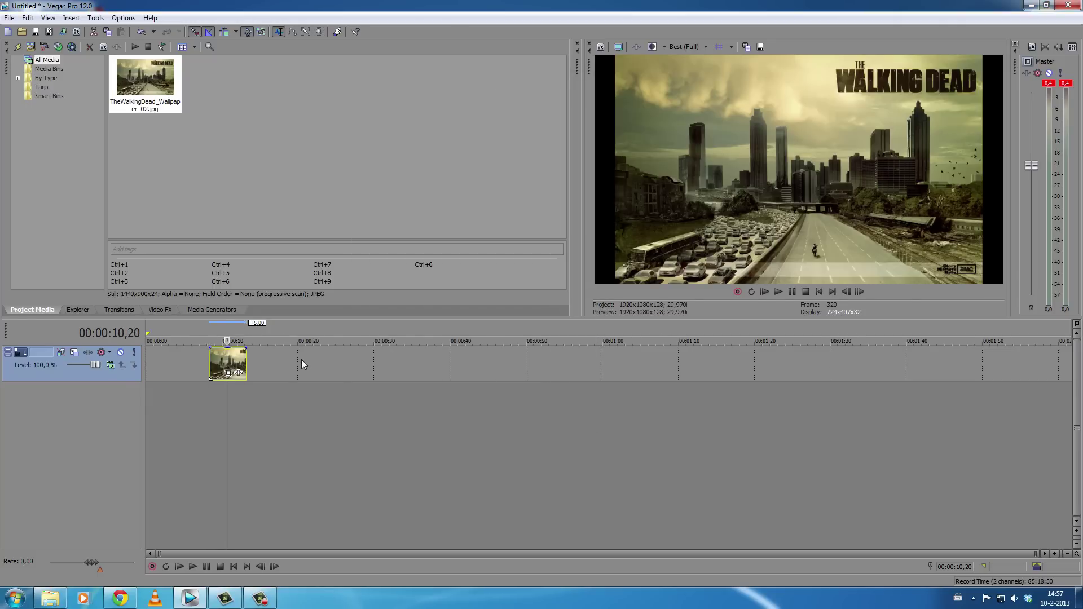
right_click(238, 363)
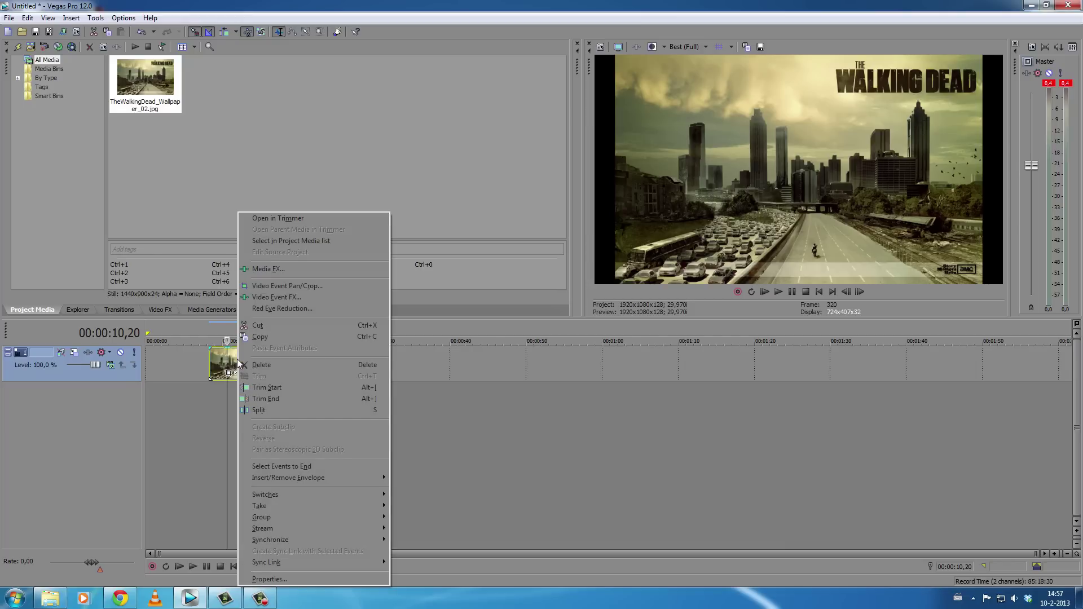
left_click(277, 288)
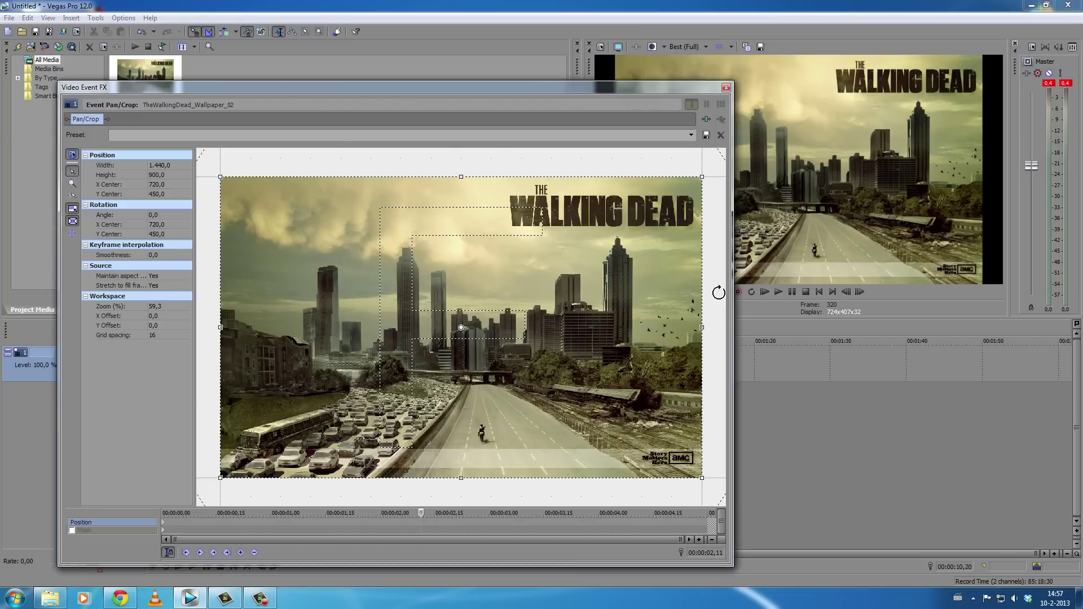
Try shrinking the crop frame from its lower-left corner, and restore the full frame
left_click_drag(196, 253, 202, 253)
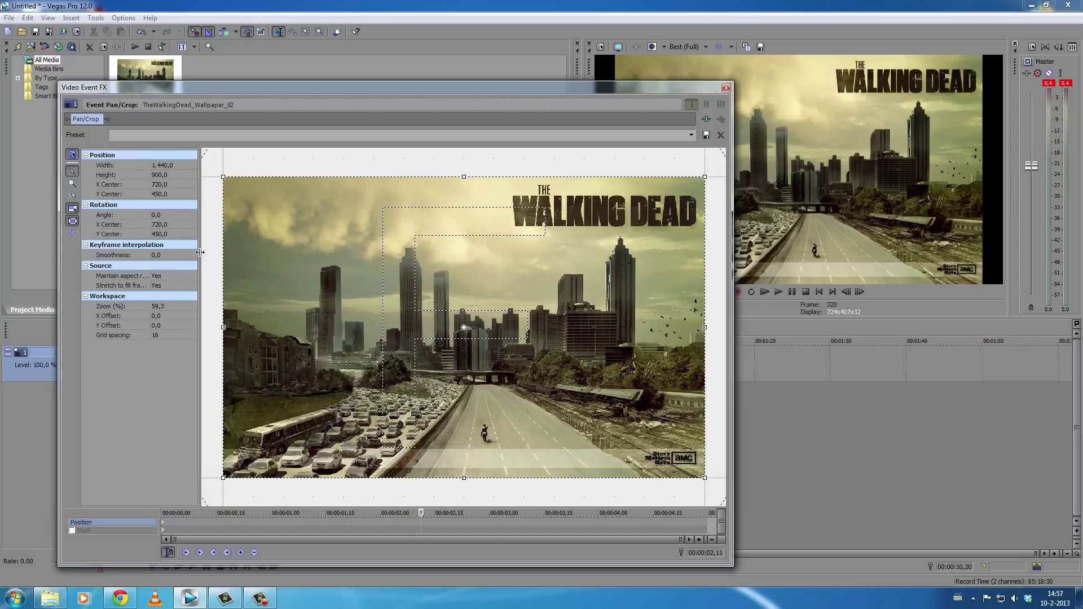
left_click_drag(223, 477, 309, 425)
right_click(337, 394)
left_click(361, 399)
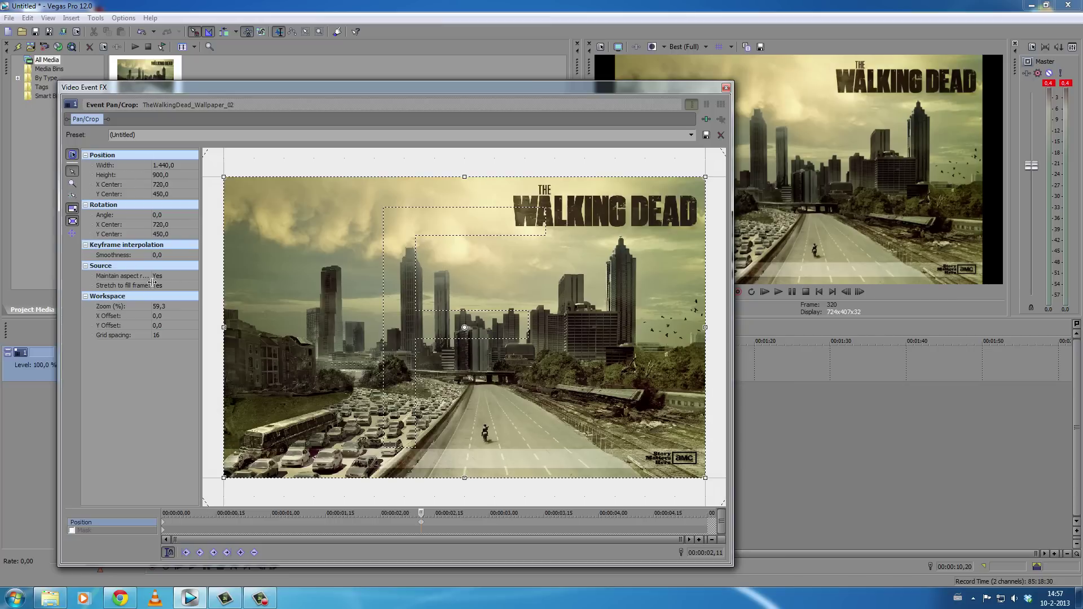
Set Maintain aspect ratio to No for the wallpaper clip and preview it at 00:00:11,21
left_click_drag(151, 277, 166, 276)
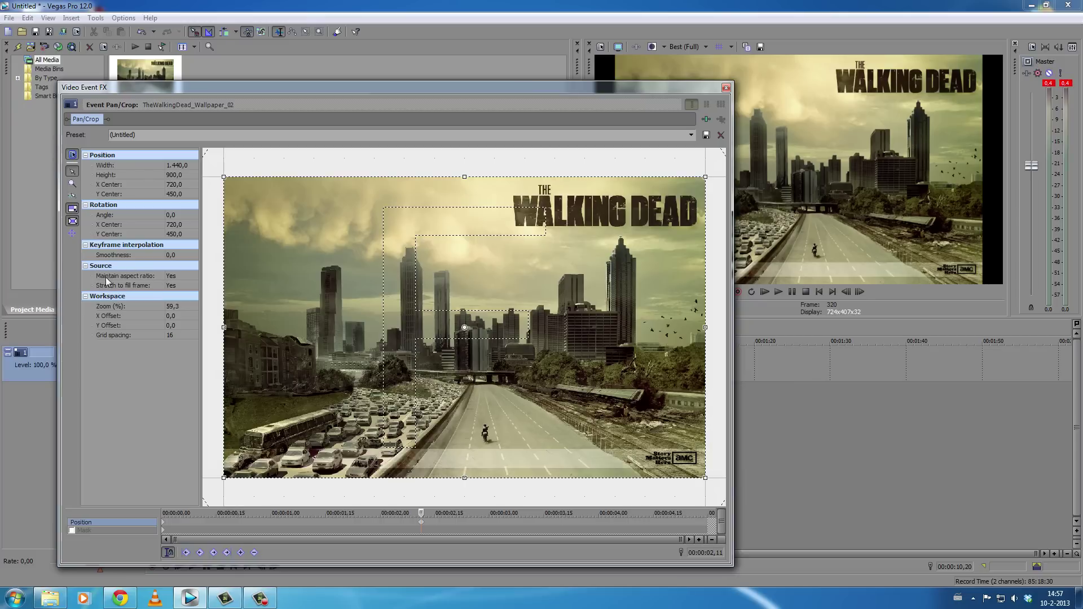
left_click(169, 279)
left_click(175, 290)
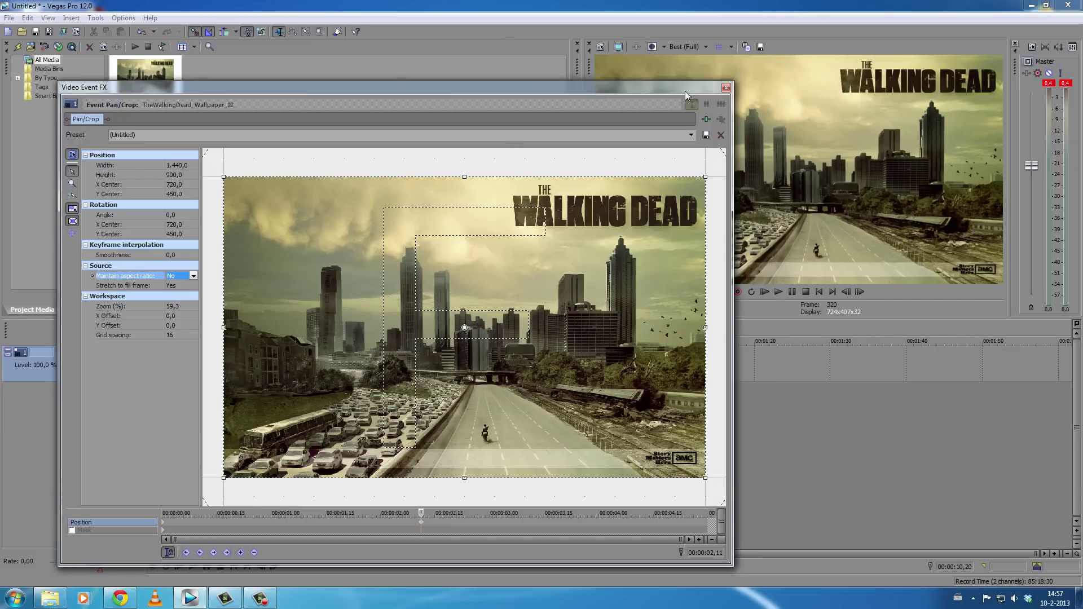
left_click(726, 88)
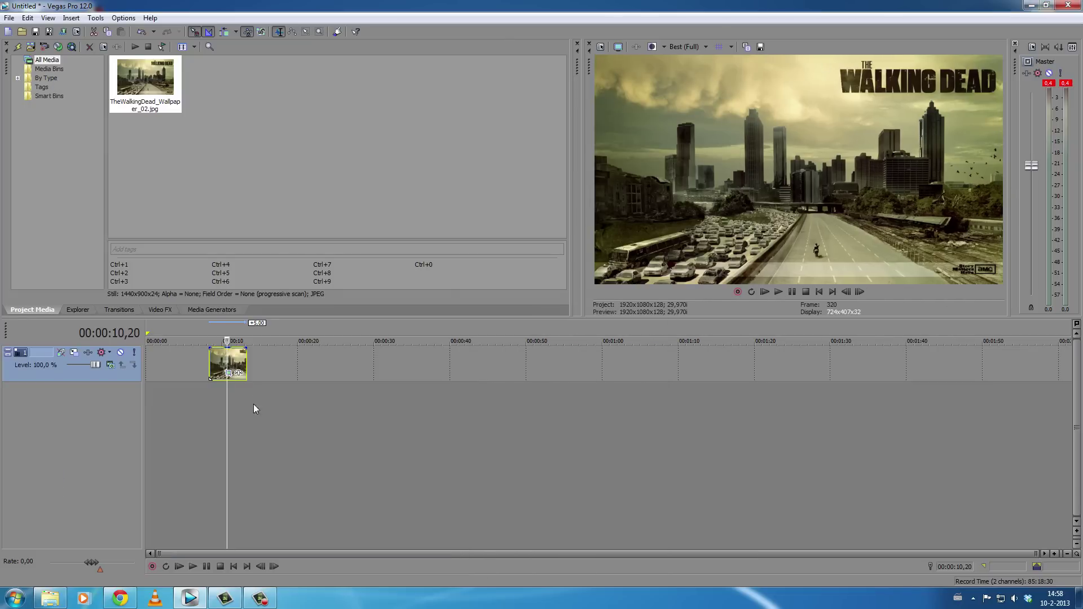
left_click(235, 340)
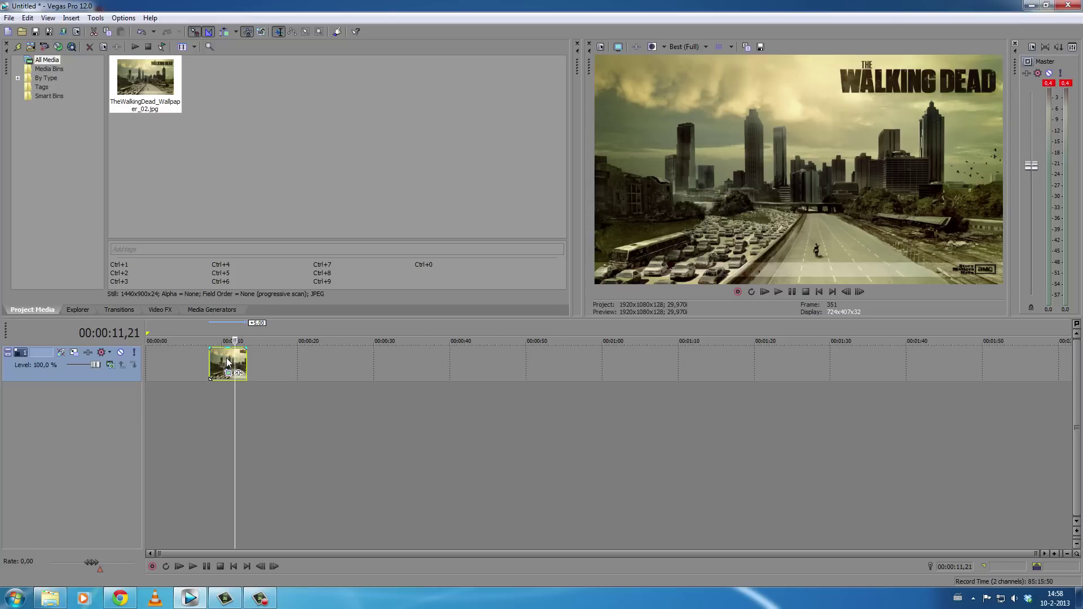
Reselect the HD 1080-60i (1920x1080; 29,970 fps) project template and confirm the project properties
left_click(601, 46)
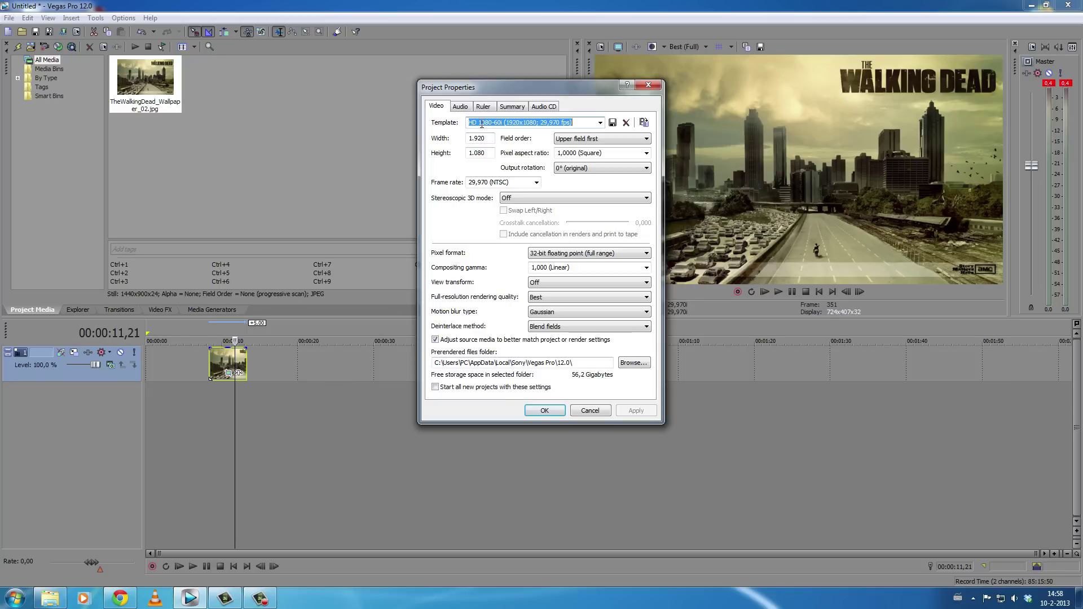
left_click(601, 123)
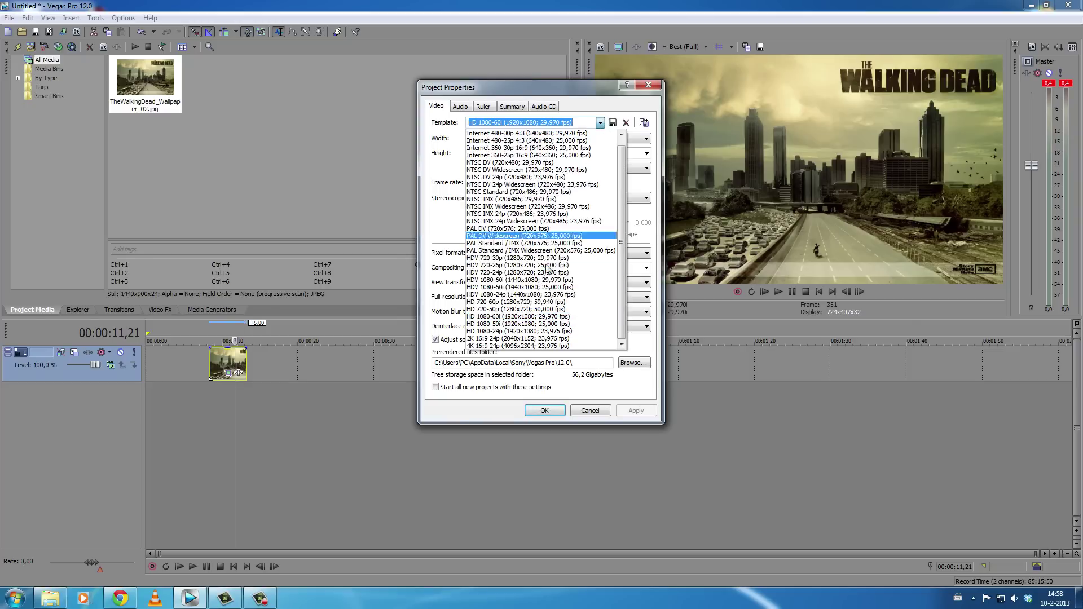
left_click(520, 316)
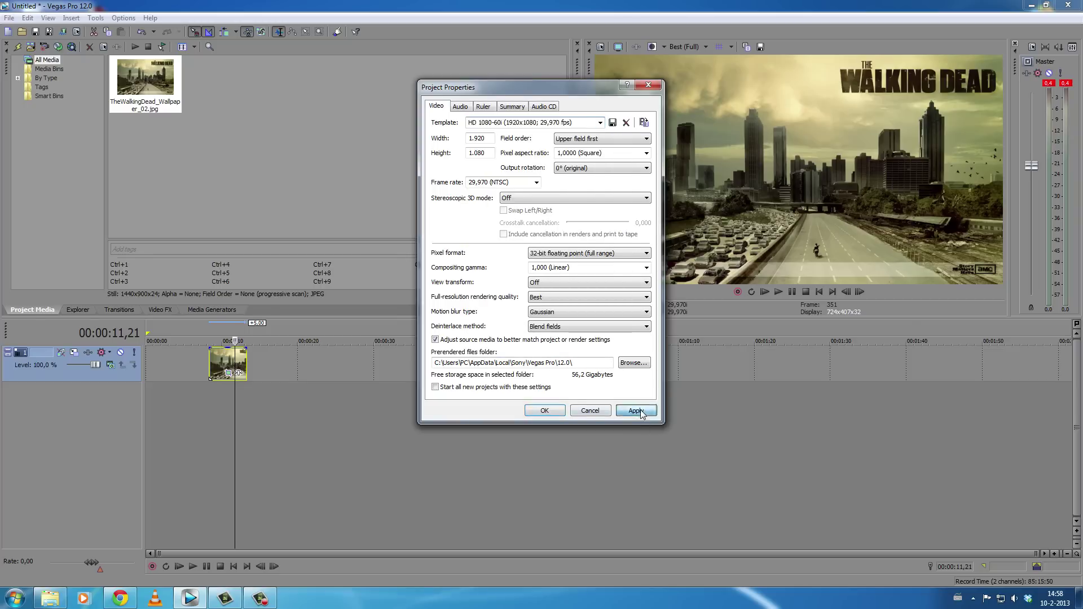
left_click(545, 410)
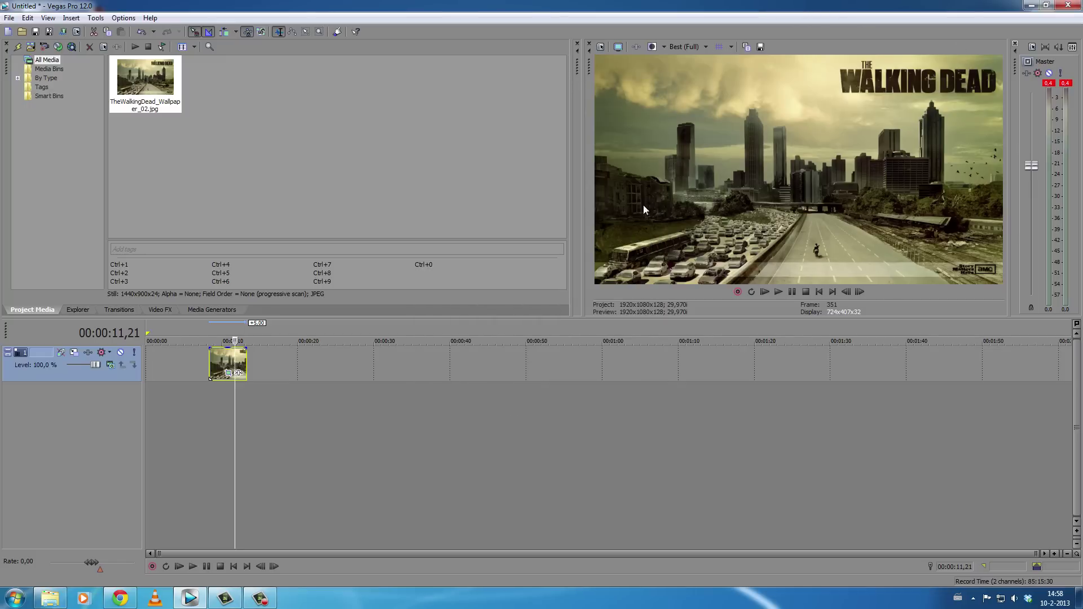